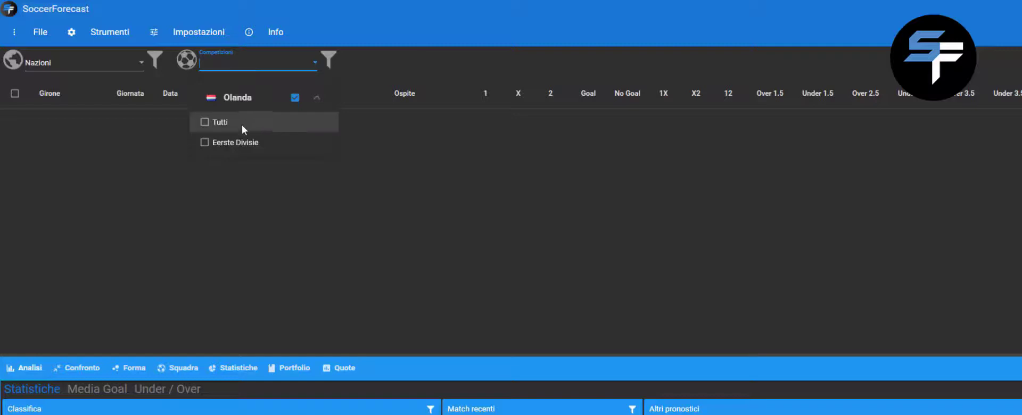
Load the Eerste Divisie matches for Olanda through the competition selection
left_click(226, 142)
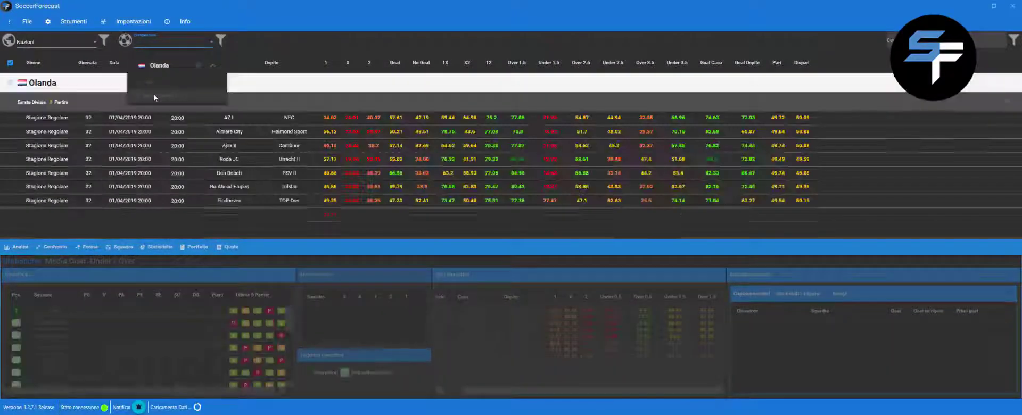
left_click(247, 52)
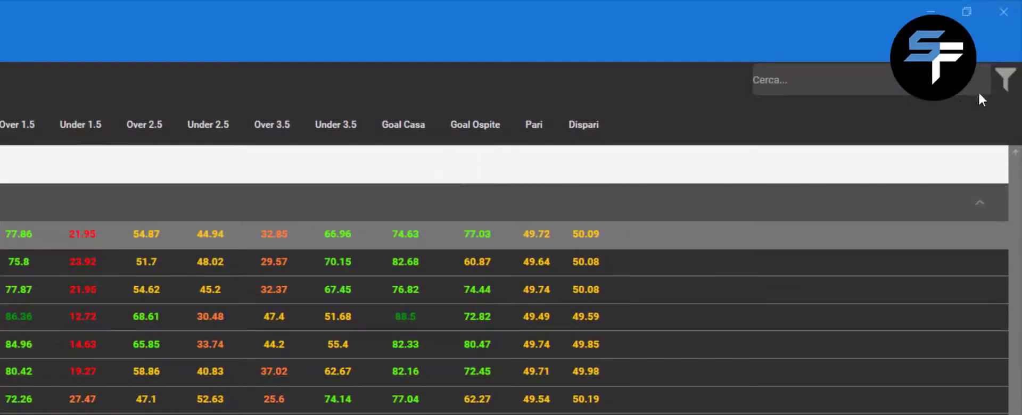
Filter the match list to sign 1 with a raised minimum percentage, keeping the maximum at 100
left_click(989, 89)
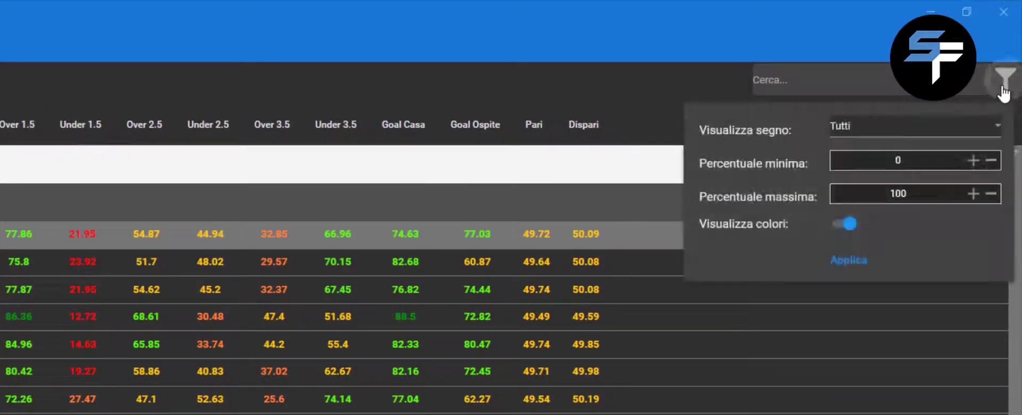
left_click(941, 123)
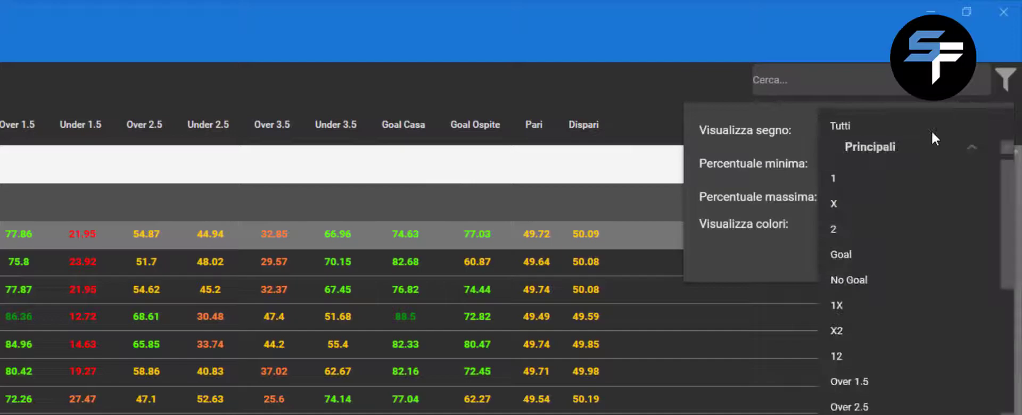
left_click(898, 172)
left_click(896, 166)
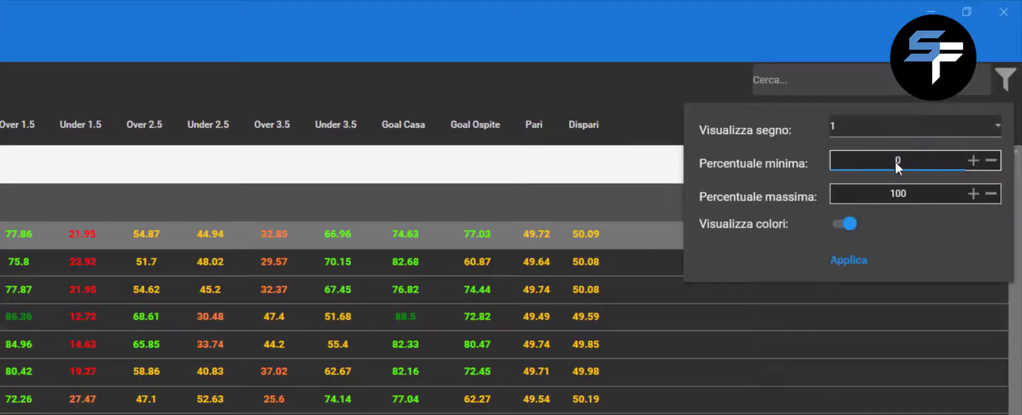
type("4")
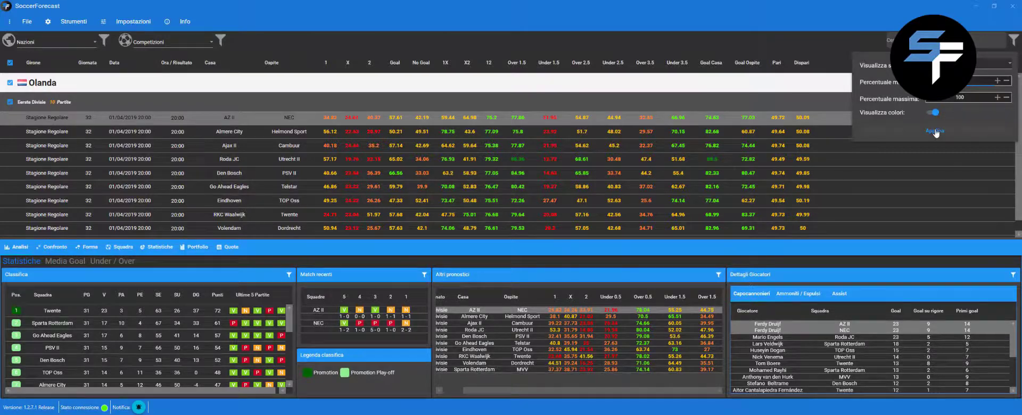
left_click(935, 132)
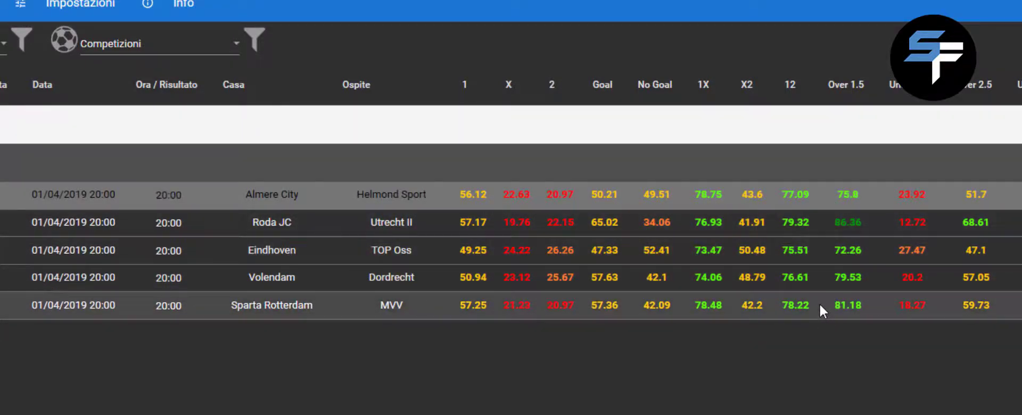
Select the Roda JC – Utrecht II match and examine both teams' first-half goal averages in the Media Goal charts
left_click(832, 224)
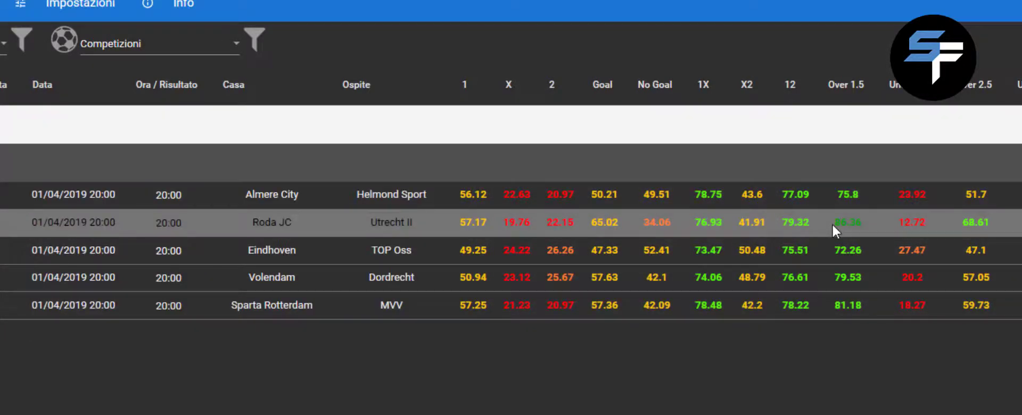
scroll(832, 307, "down", 5)
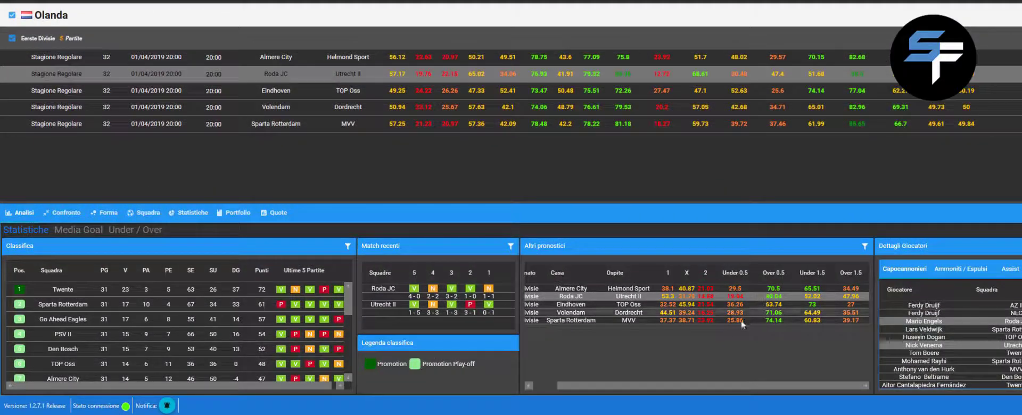
left_click(85, 231)
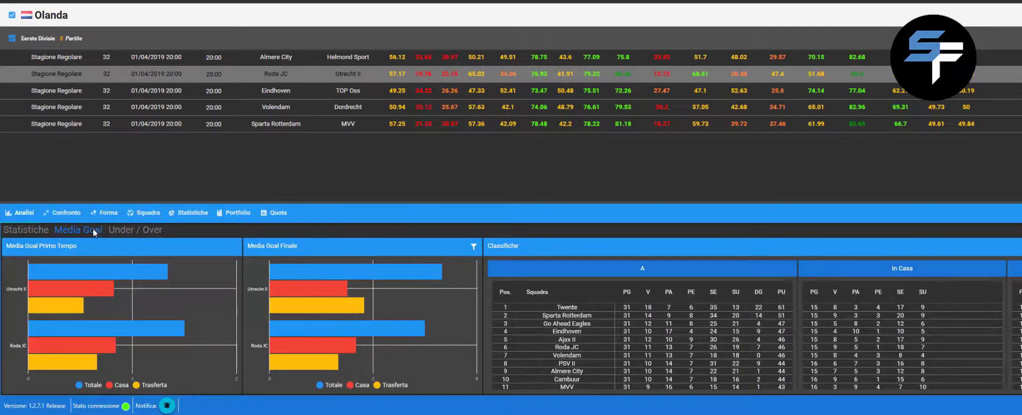
mouse_move(80, 276)
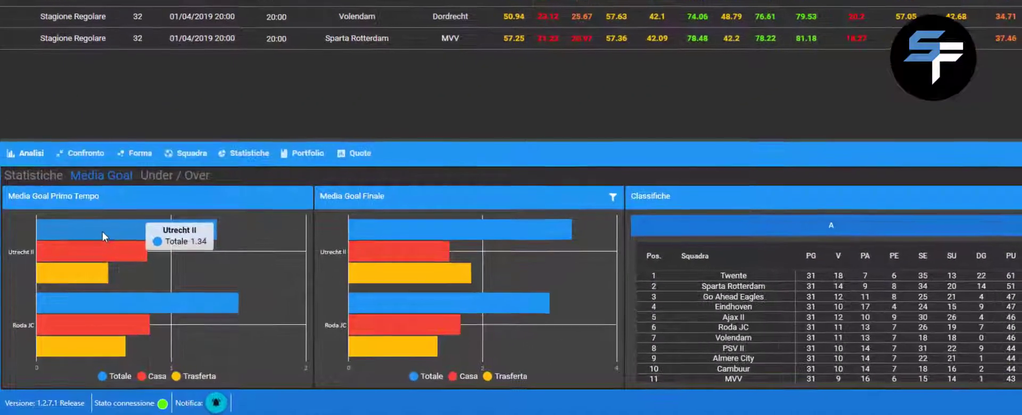
mouse_move(77, 282)
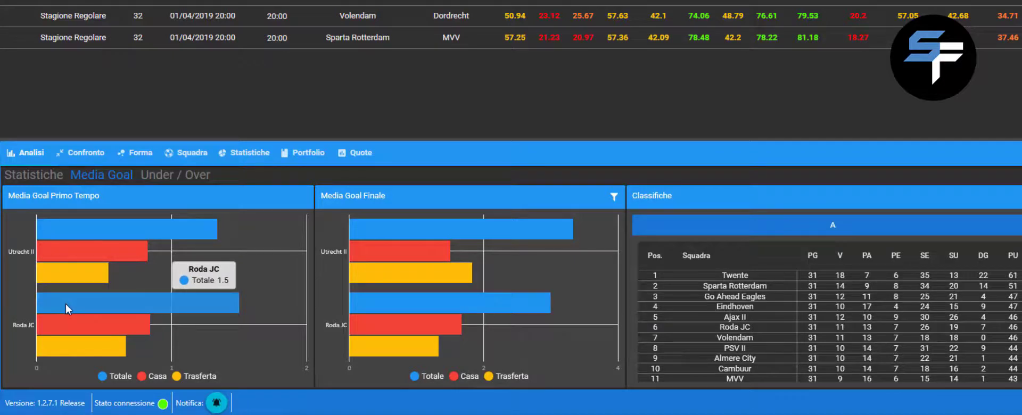
mouse_move(63, 353)
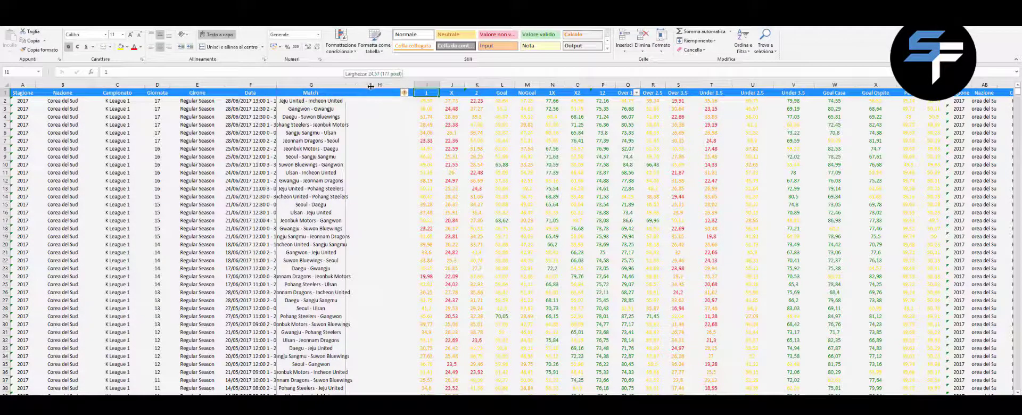
Switch to the Excel match spreadsheet, widen the Match column to 24,57 and review the listed matches
double_click(343, 83)
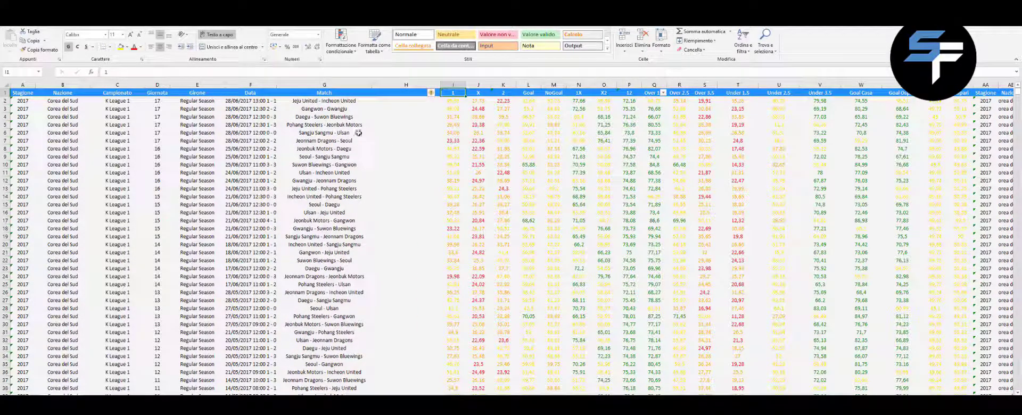
scroll(318, 247, "down", 19)
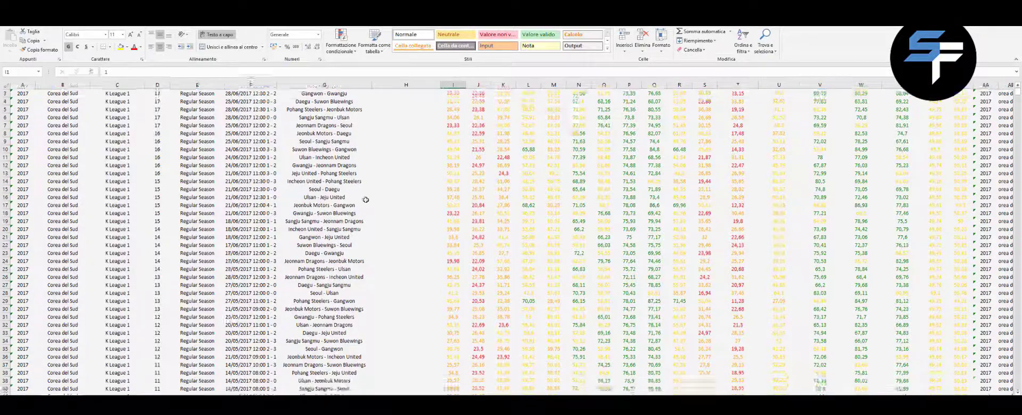
scroll(184, 196, "down", 12)
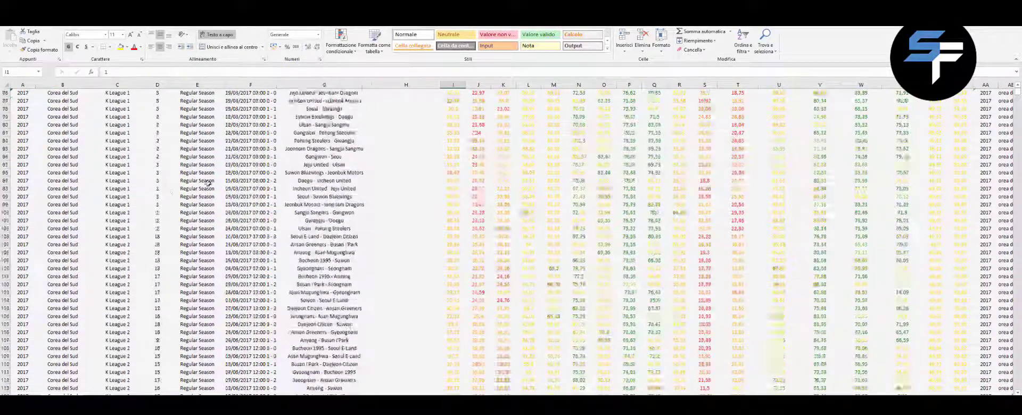
mouse_move(1015, 97)
left_mouse_down()
mouse_move(1016, 151)
mouse_move(1017, 93)
left_mouse_up()
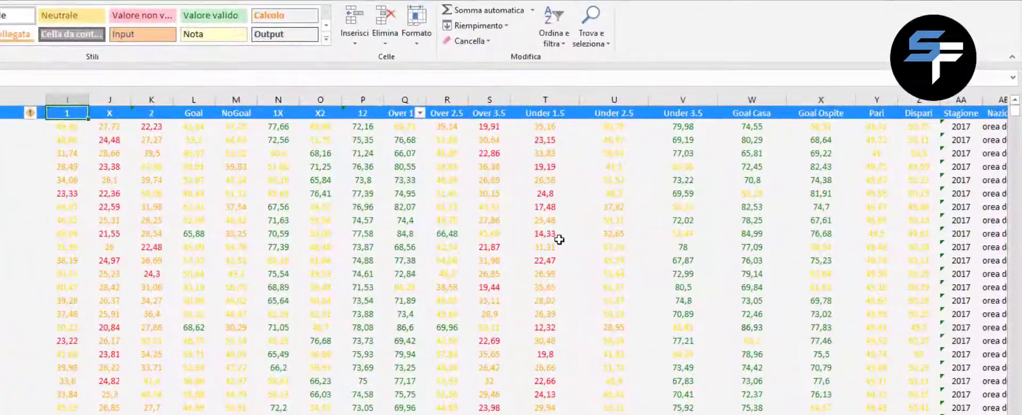
Remove the existing filter from the header row and turn filtering on again for all header columns
left_click(561, 45)
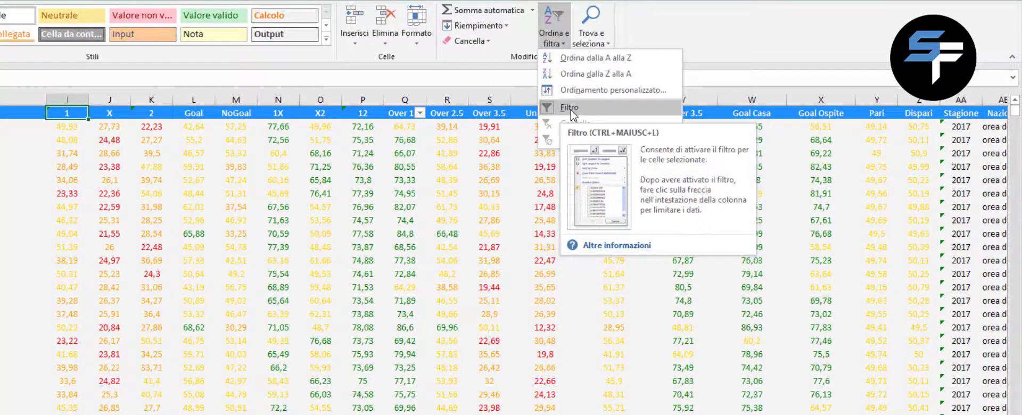
left_click(570, 109)
left_click(563, 45)
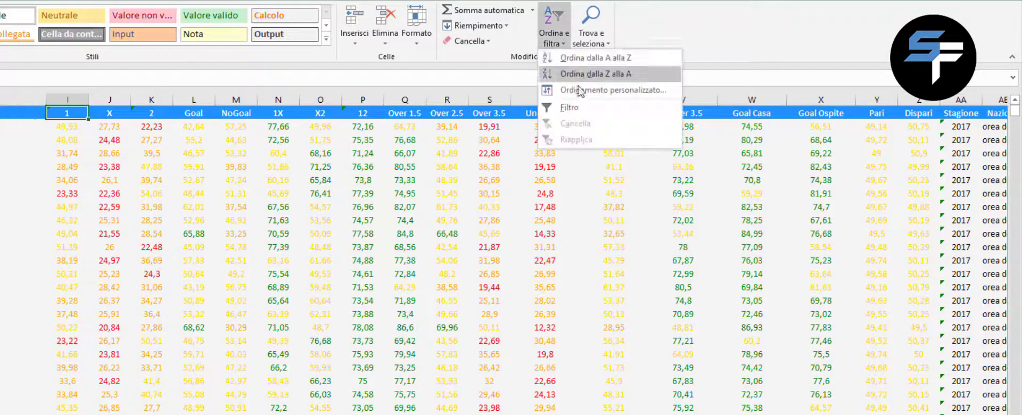
left_click(570, 110)
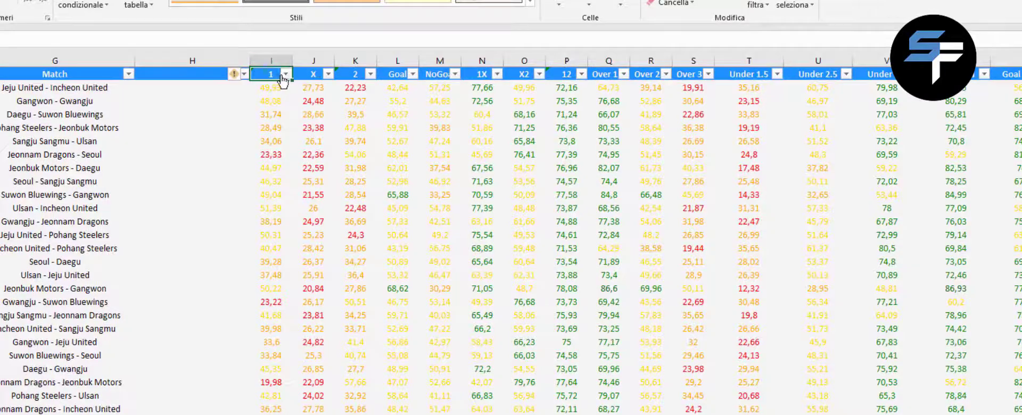
Open the filter value list of column 1 and enlarge it to show more values
left_click(286, 74)
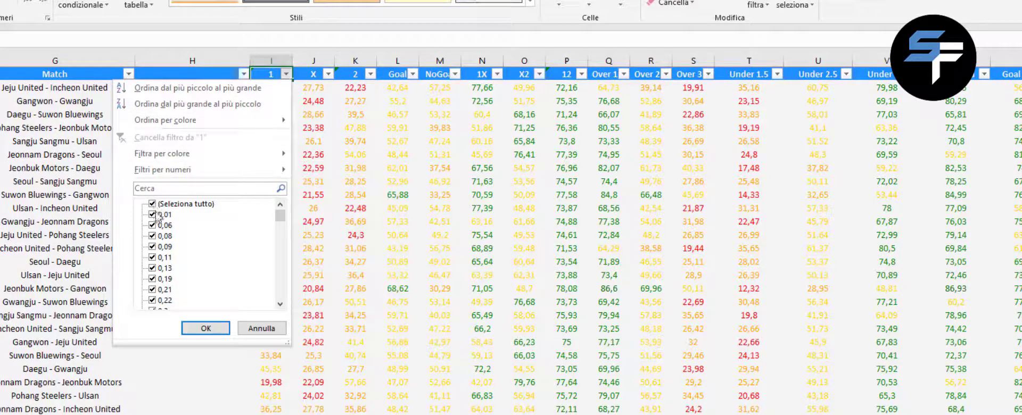
left_click_drag(279, 218, 292, 270)
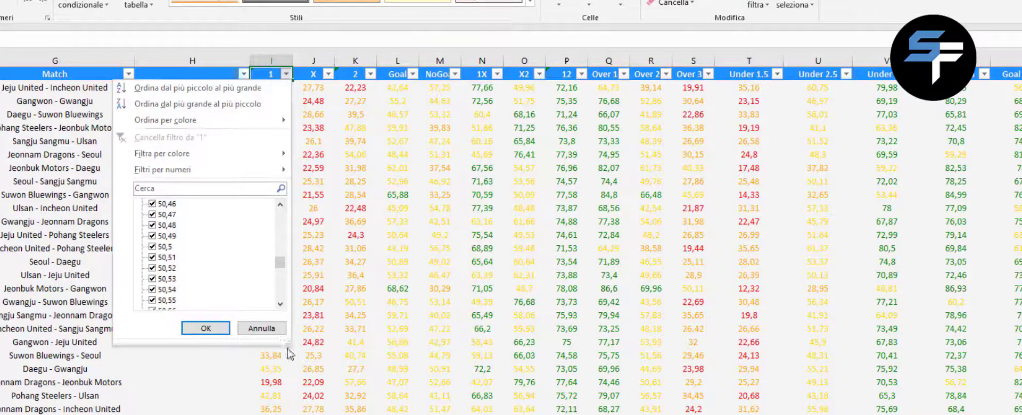
left_click_drag(287, 345, 289, 414)
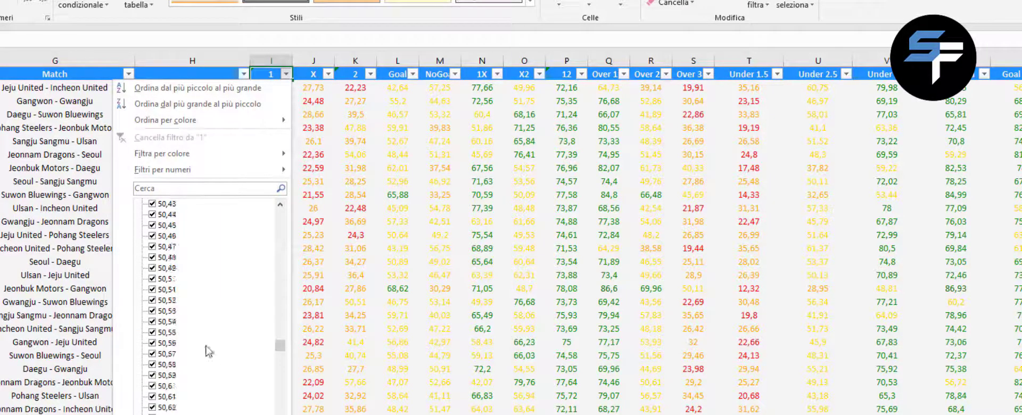
Exclude the values below 49, including 48,86 through 48,99, from the column 1 filter and apply it
scroll(209, 348, "up", 13)
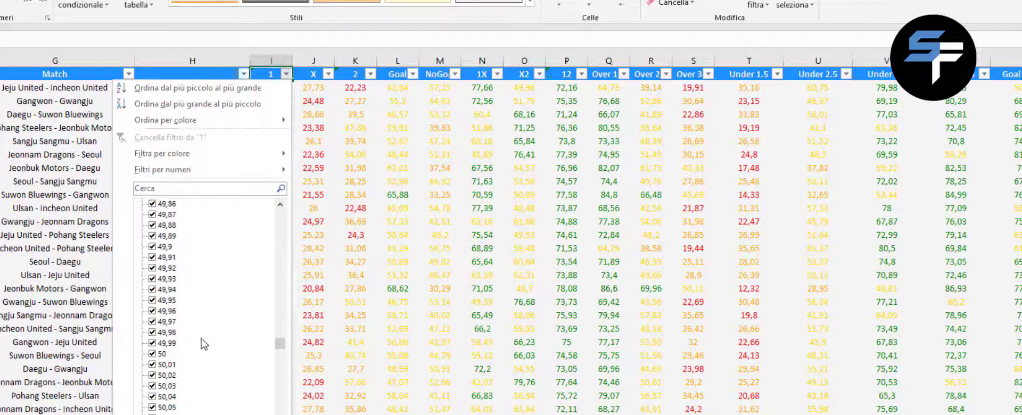
scroll(184, 334, "up", 3)
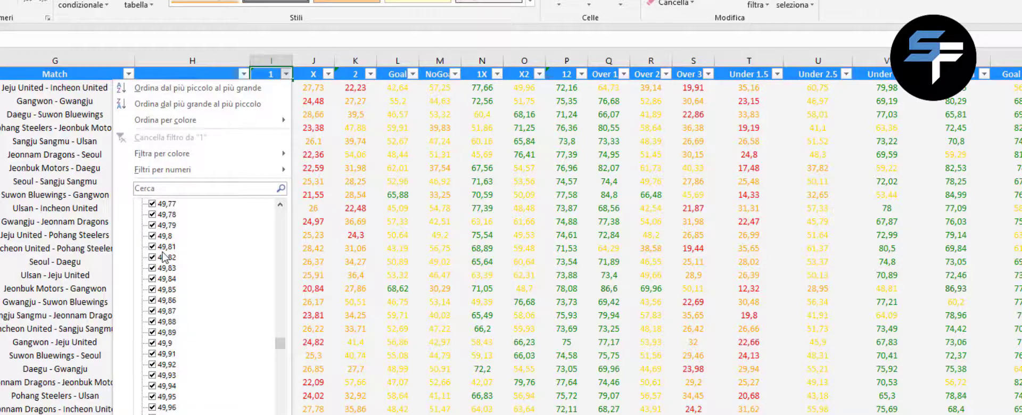
scroll(163, 258, "up", 20)
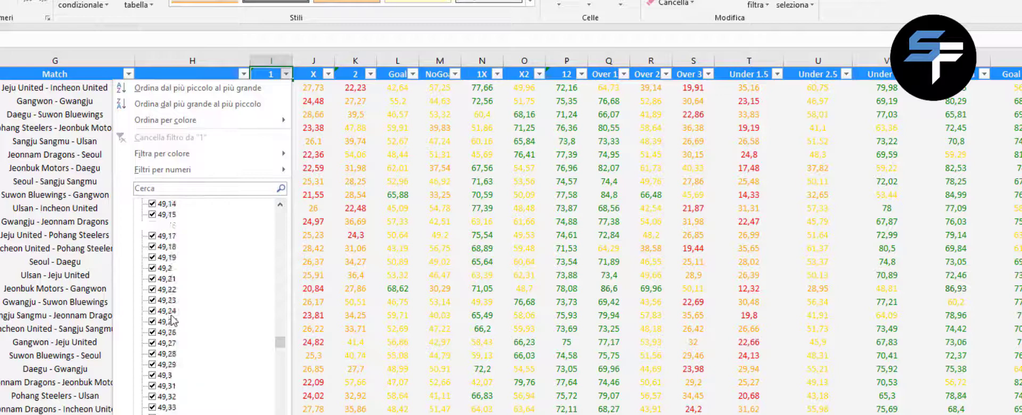
scroll(171, 319, "up", 15)
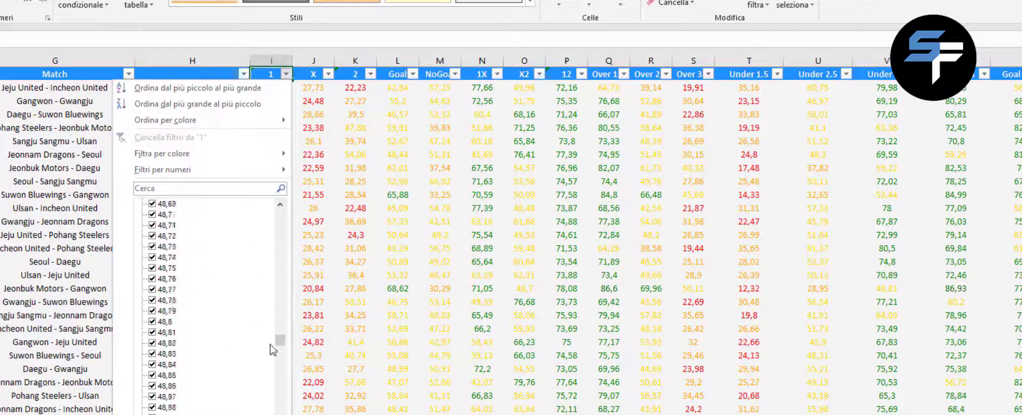
scroll(280, 340, "up", 13)
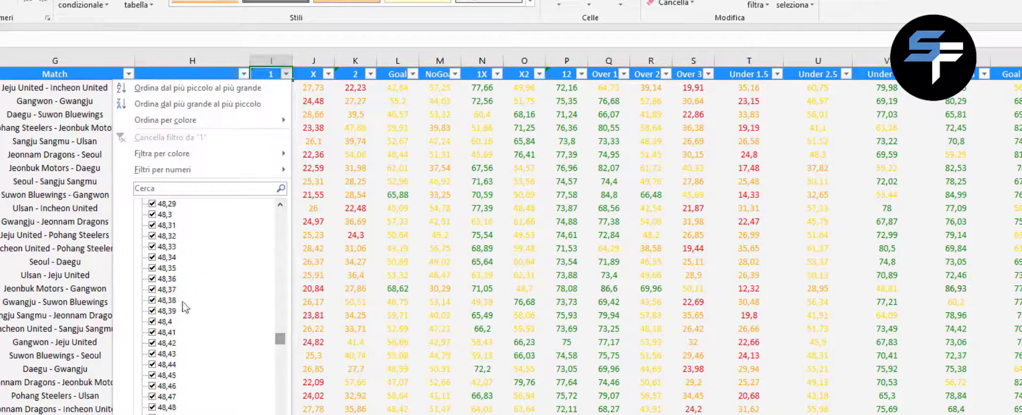
scroll(164, 409, "down", 2)
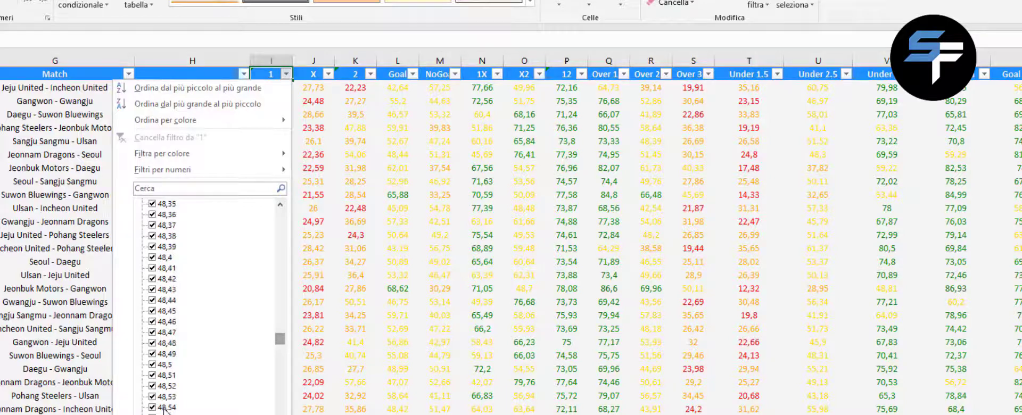
scroll(215, 359, "down", 10)
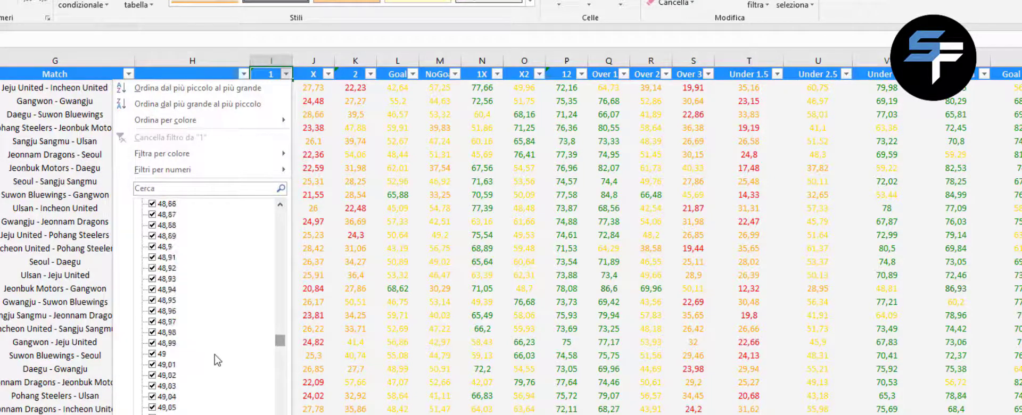
left_click(152, 342)
left_click(152, 321)
left_click(152, 332)
left_click(152, 300)
left_click(152, 310)
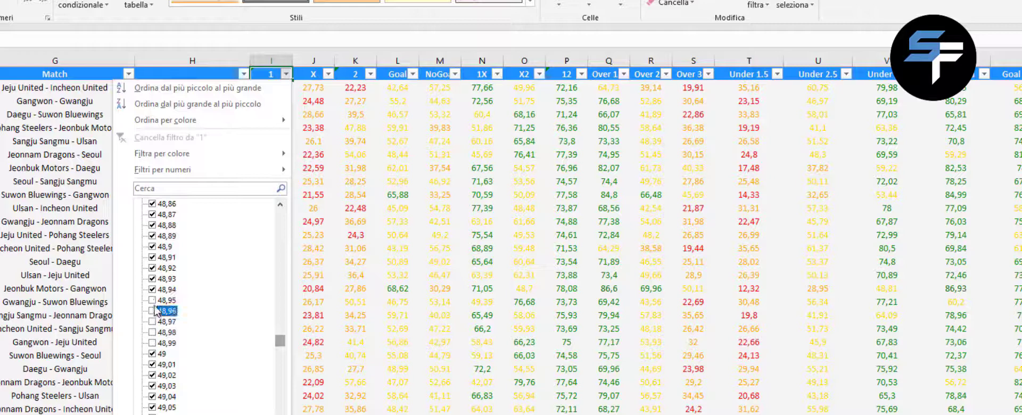
left_click(152, 289)
left_click(152, 278)
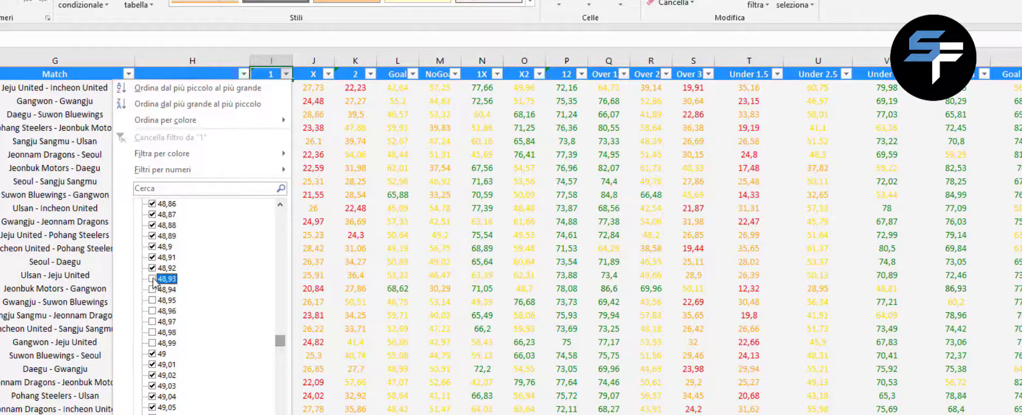
left_click(152, 268)
left_click(152, 258)
left_click(153, 247)
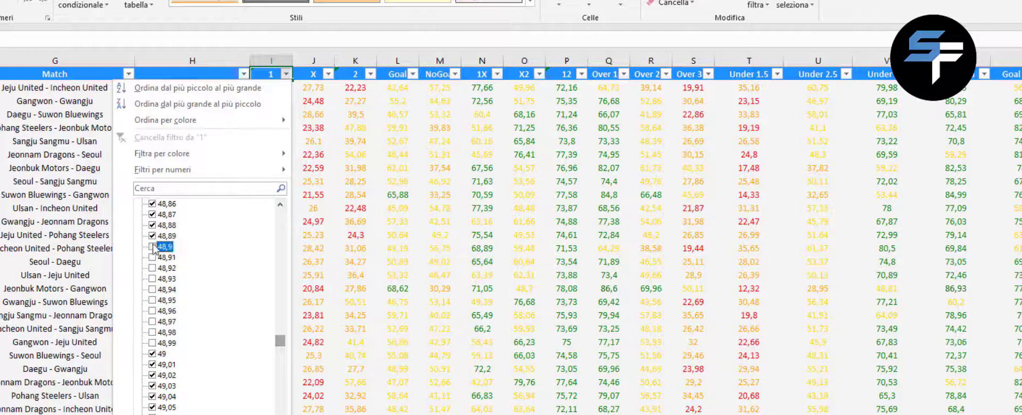
left_click(152, 236)
left_click(152, 226)
left_click(152, 215)
left_click(152, 205)
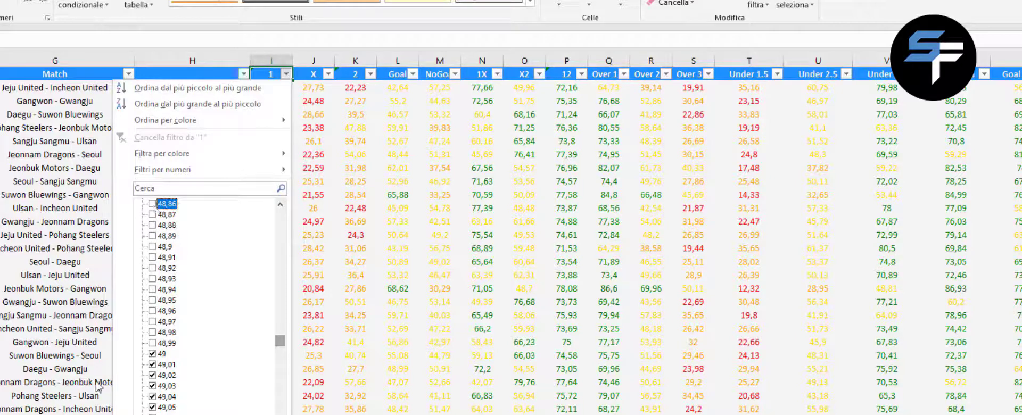
key("Return")
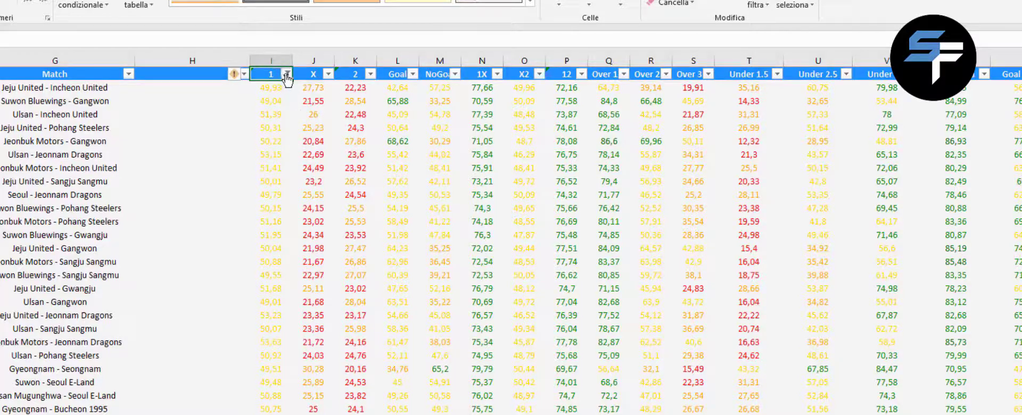
Check the greater-than condition in the custom number filter of column 1 and confirm it
left_click(287, 76)
mouse_move(230, 154)
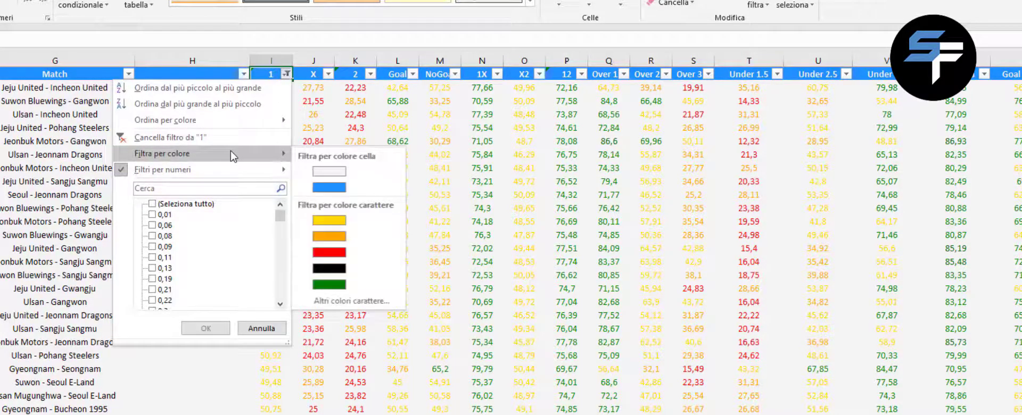
mouse_move(223, 170)
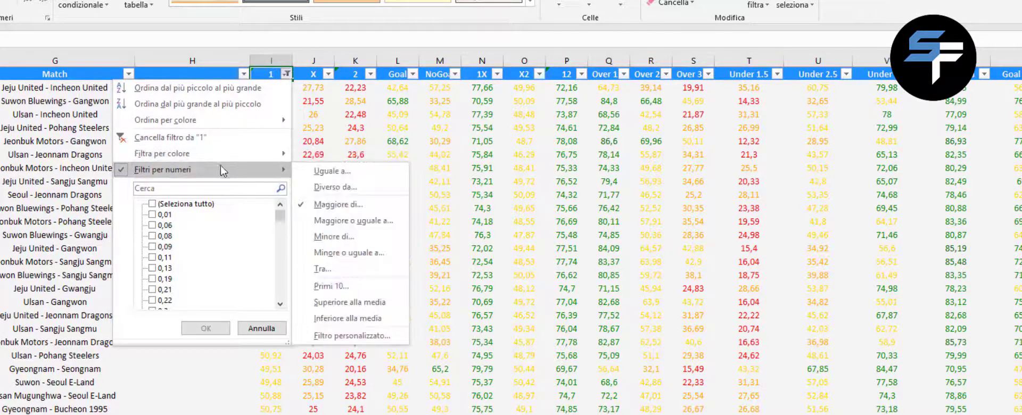
left_click(337, 204)
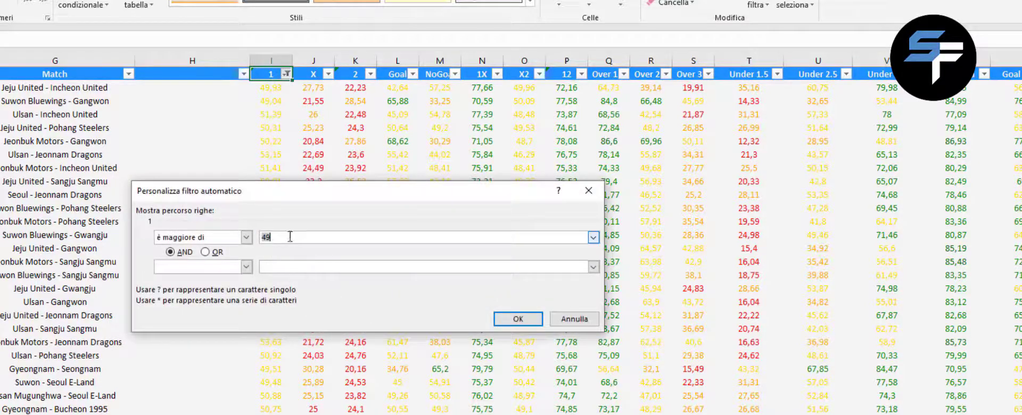
left_click(513, 319)
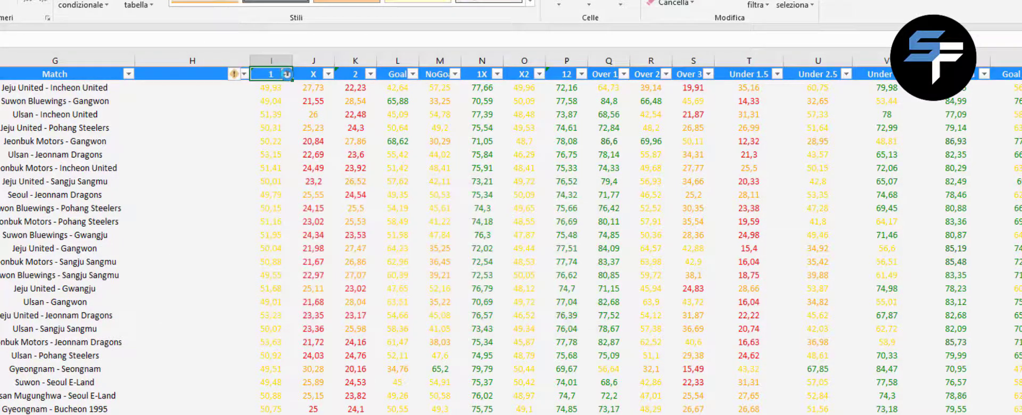
left_click(285, 74)
left_click(286, 74)
Widen the Over 1.5 column and filter it to values greater than or equal to 80
left_click_drag(630, 59, 649, 59)
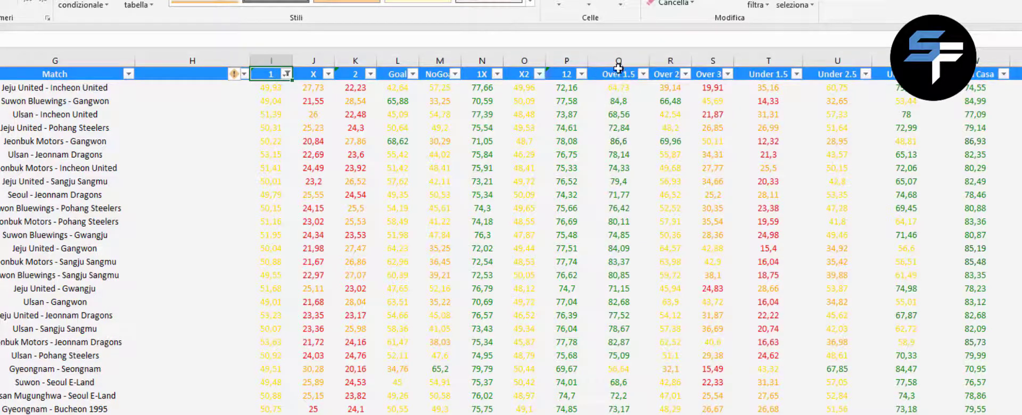
left_click(643, 74)
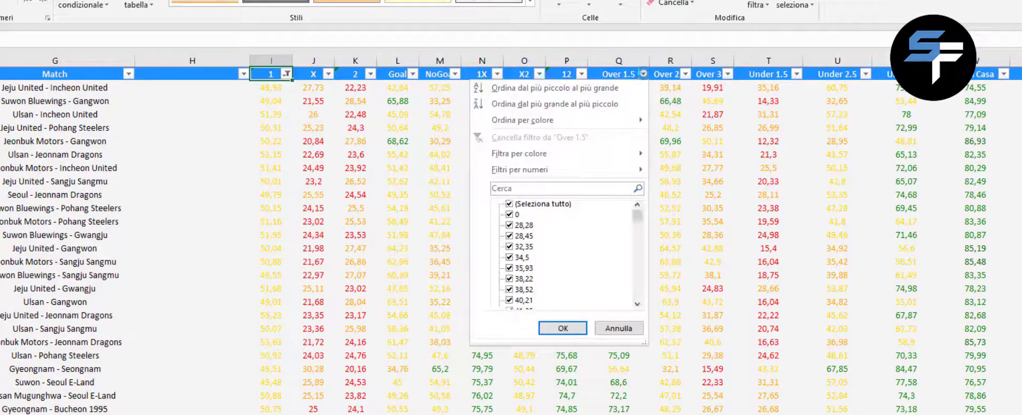
mouse_move(619, 169)
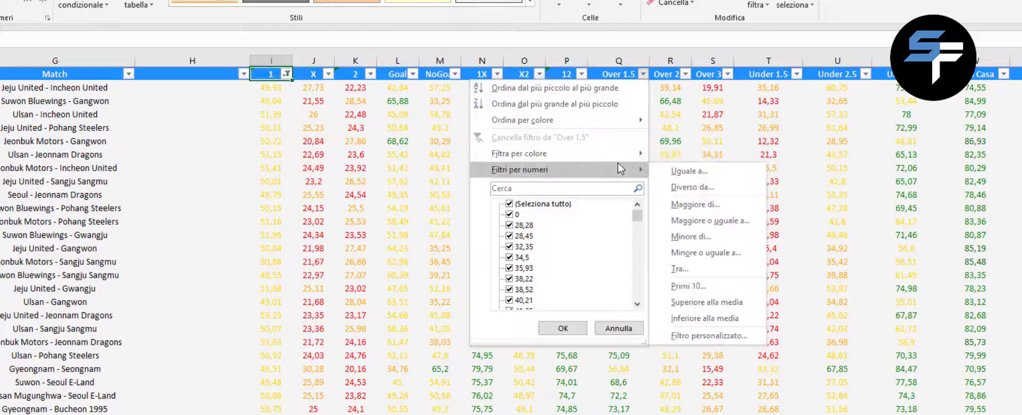
left_click(711, 220)
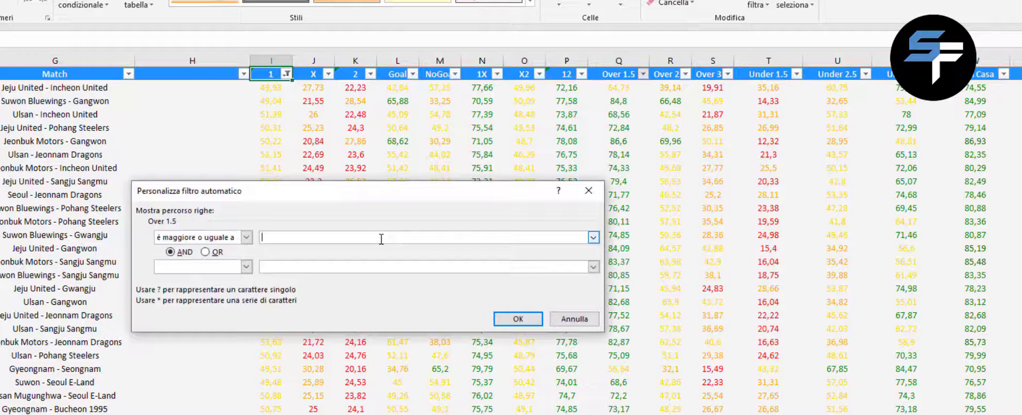
type("80")
left_click(518, 318)
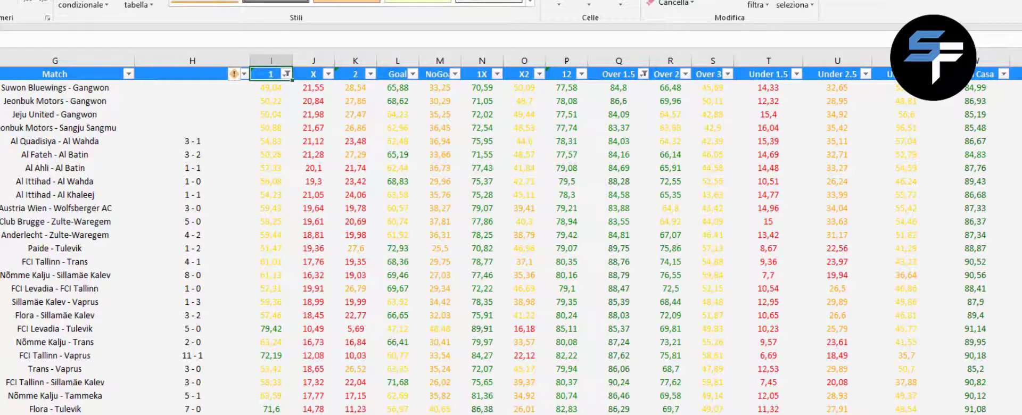
Widen the Over 0.5 column after Risultato and apply a greater-than-or-equal-to number filter to it
scroll(511, 234, "right", 6)
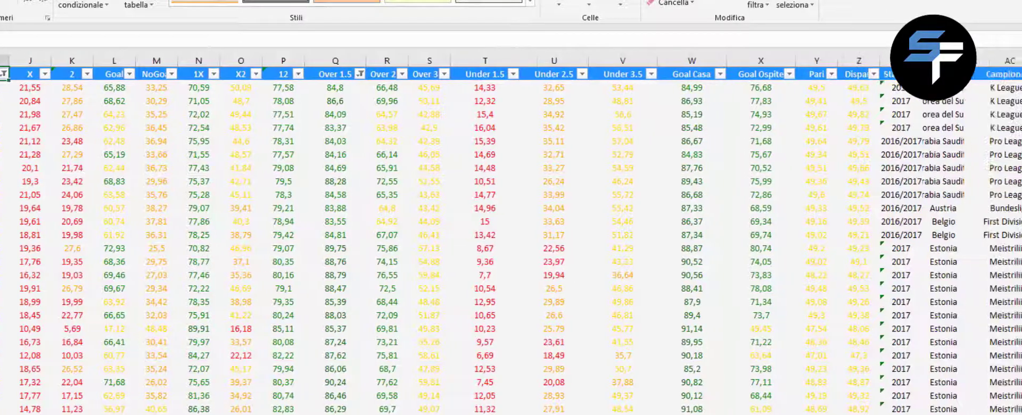
scroll(510, 234, "right", 6)
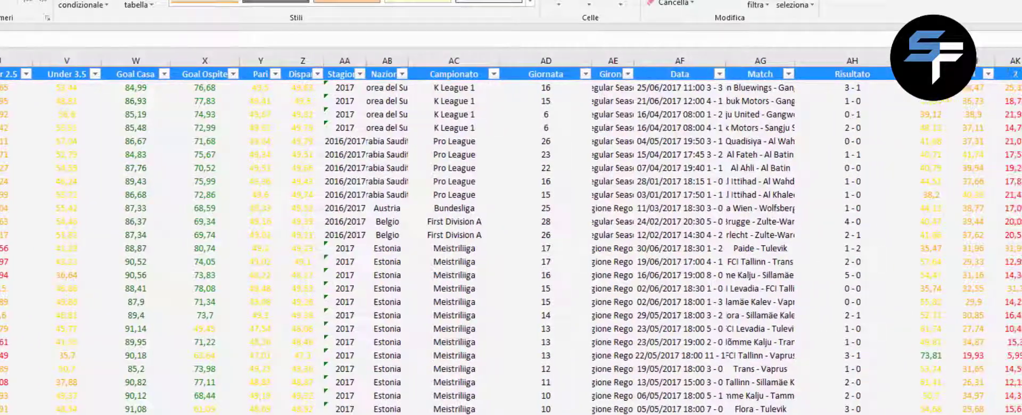
scroll(511, 234, "right", 6)
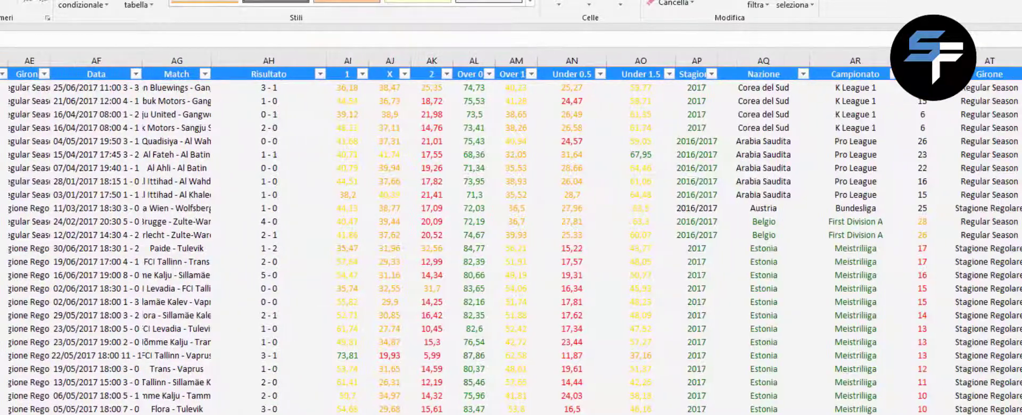
scroll(510, 234, "left", 1)
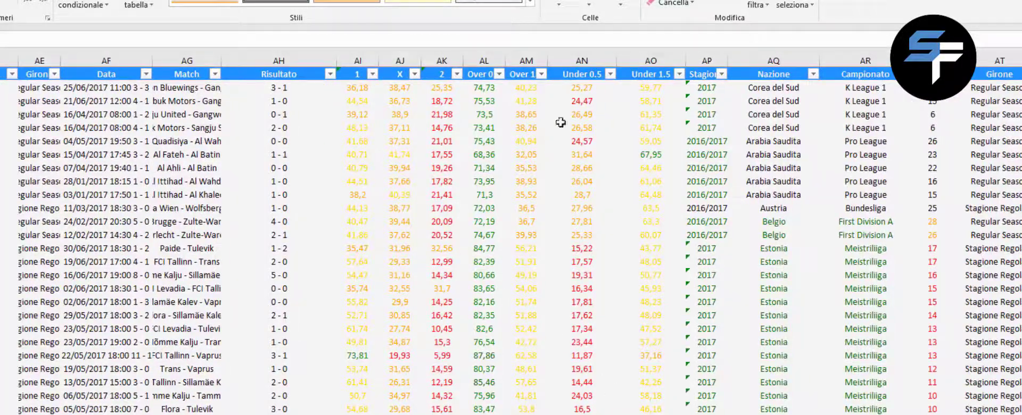
left_click_drag(505, 61, 588, 61)
left_click(581, 74)
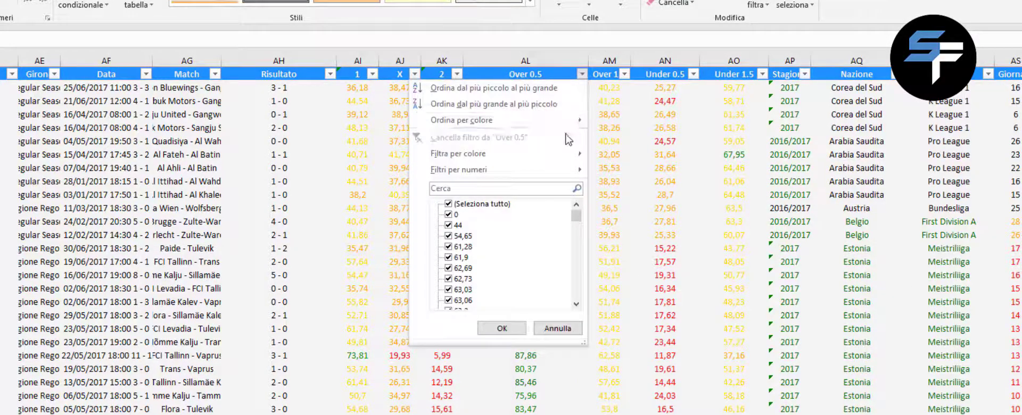
mouse_move(566, 171)
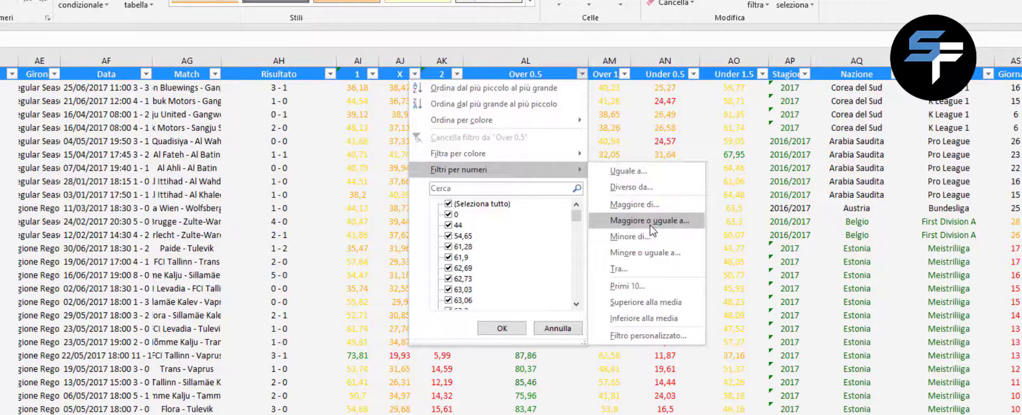
left_click(650, 223)
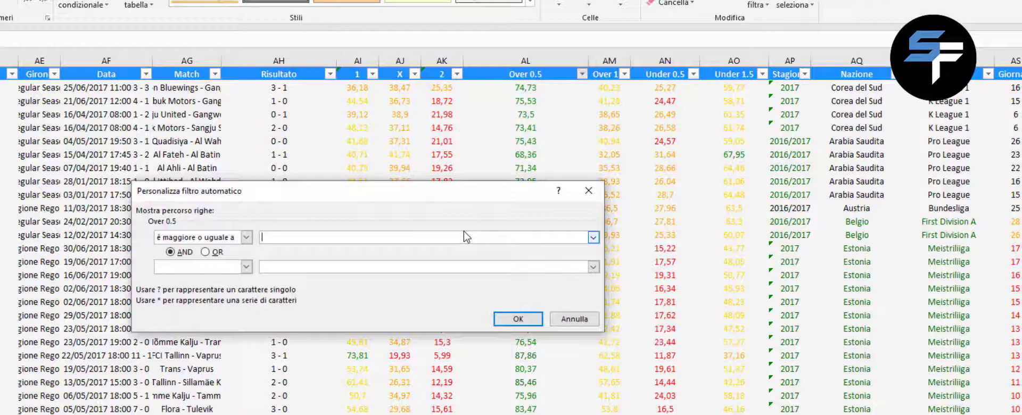
type("60")
left_click(517, 319)
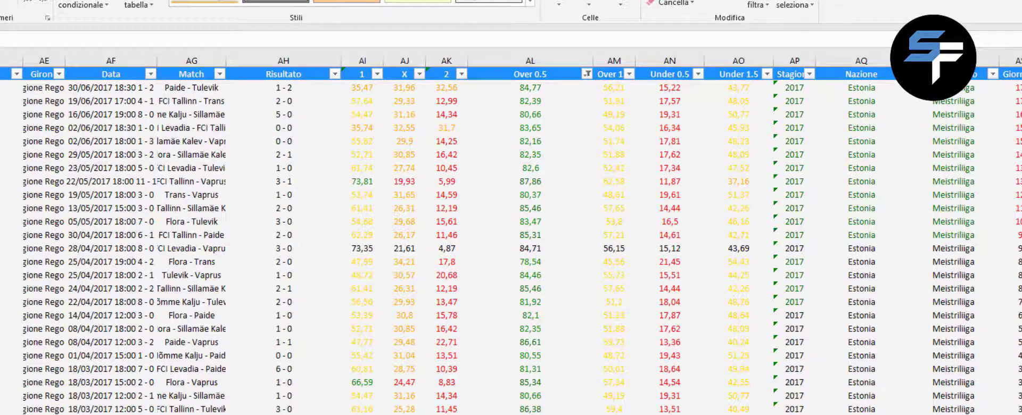
Review the filtered matches and select the Ajax II - Volendam entry of 22/12/2017 from its nation through its result
scroll(511, 234, "left", 8)
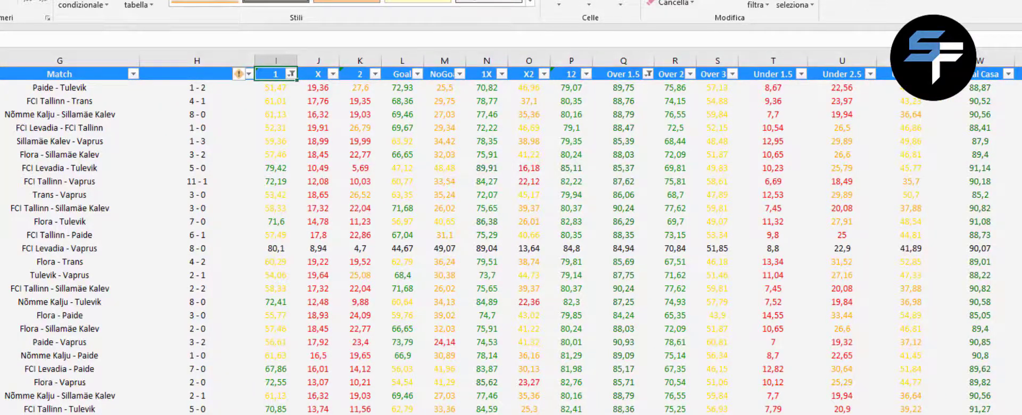
scroll(510, 240, "down", 15)
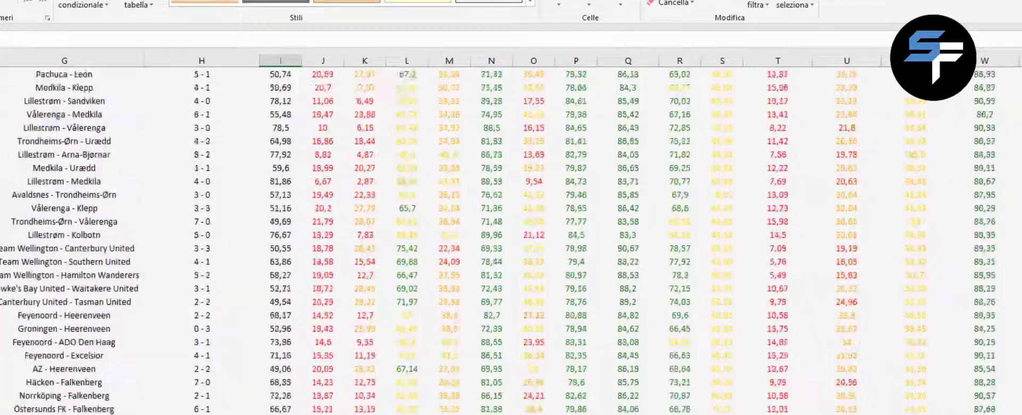
scroll(511, 239, "down", 15)
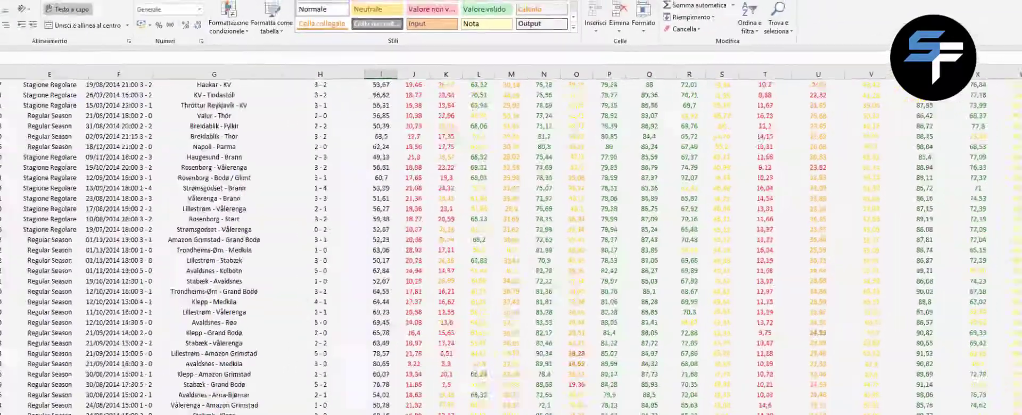
scroll(813, 278, "down", 2)
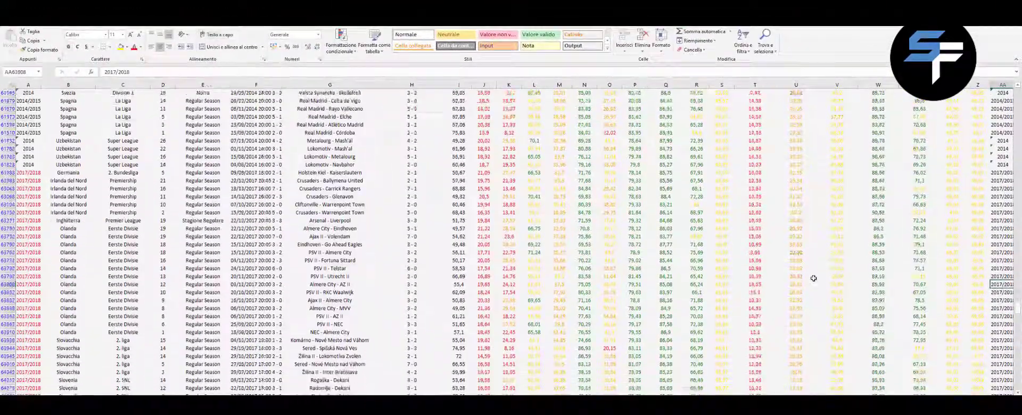
scroll(813, 278, "down", 1)
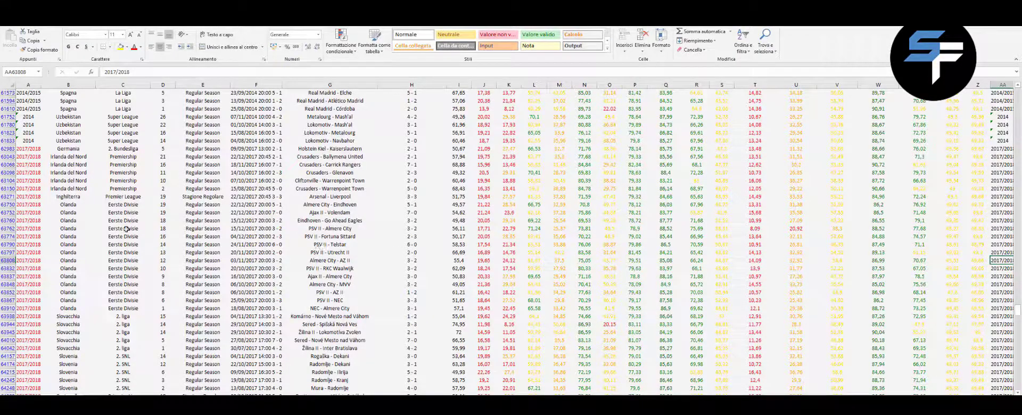
left_click_drag(65, 213, 424, 212)
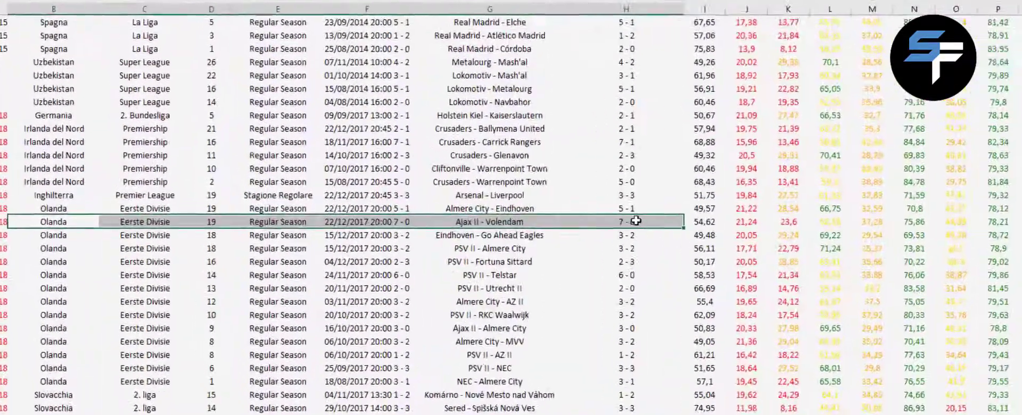
left_click_drag(635, 220, 635, 221)
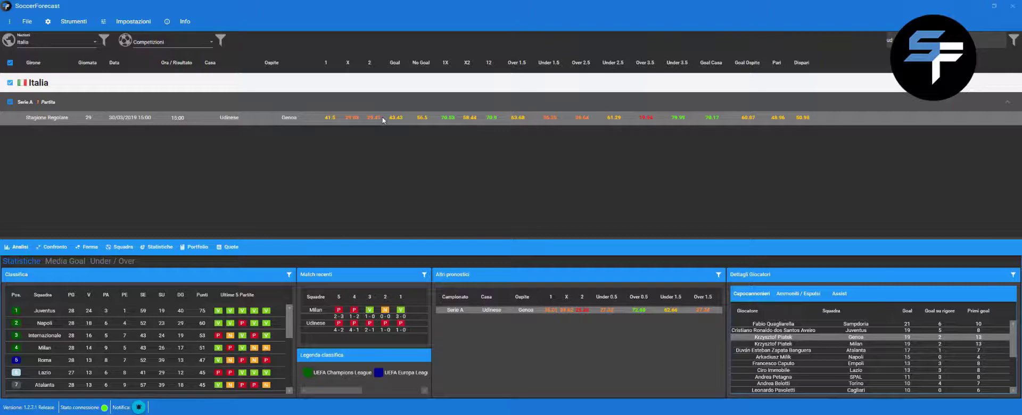
In SoccerForecast, open the comparison for Udinese - Genoa and look through the teams' previous meetings
left_click(55, 247)
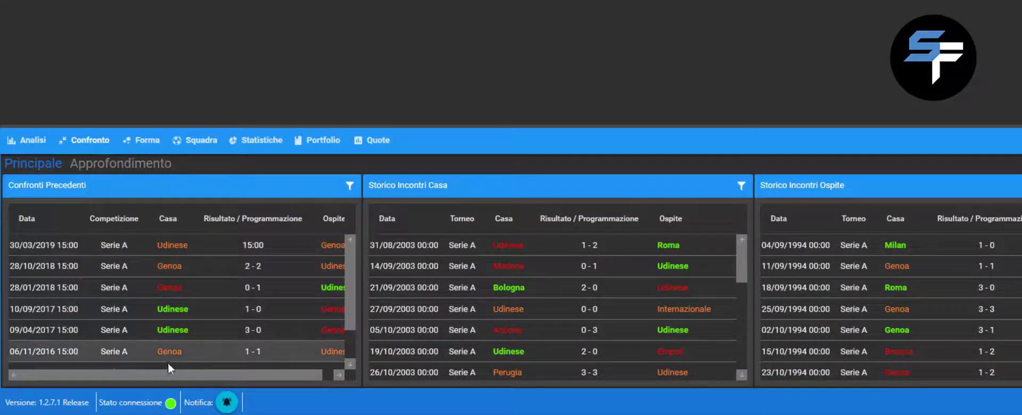
left_click_drag(170, 371, 189, 371)
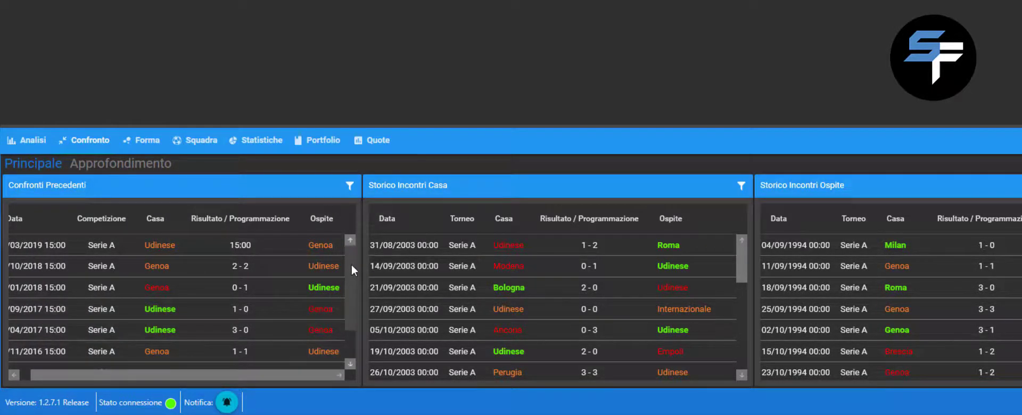
left_click_drag(350, 263, 350, 313)
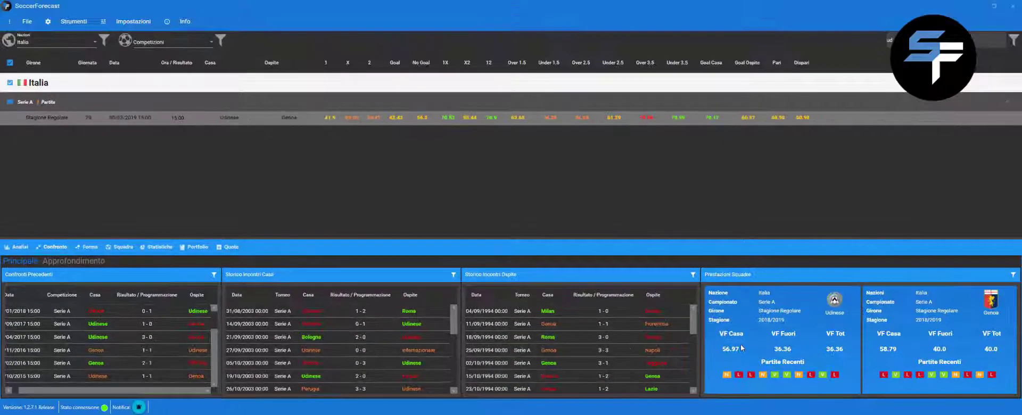
Examine the team form summary for Udinese - Genoa, then display the bookmaker odds for the match
left_click(87, 248)
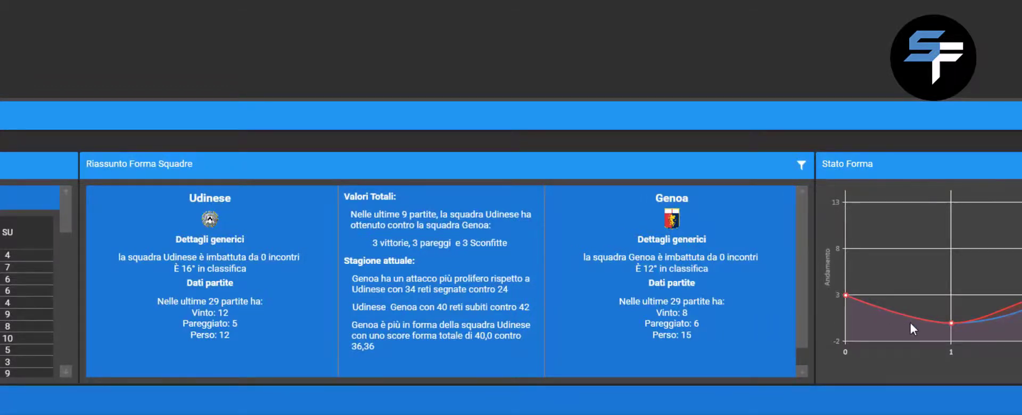
scroll(804, 287, "down", 1)
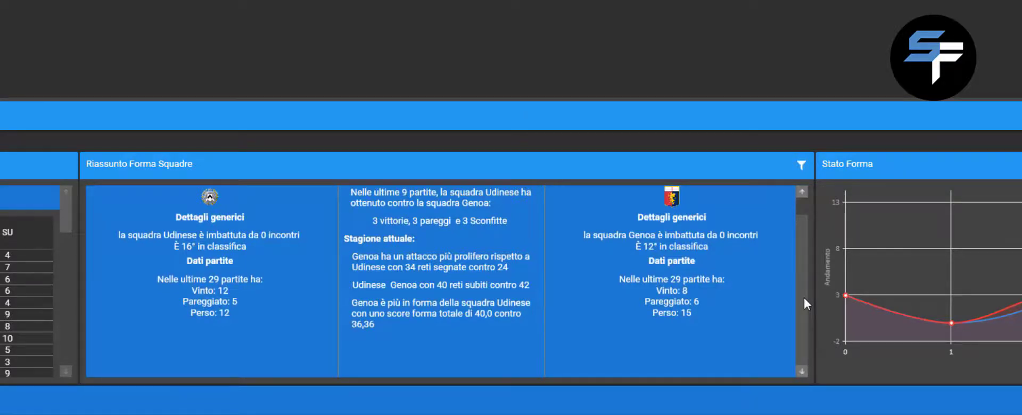
scroll(803, 287, "up", 1)
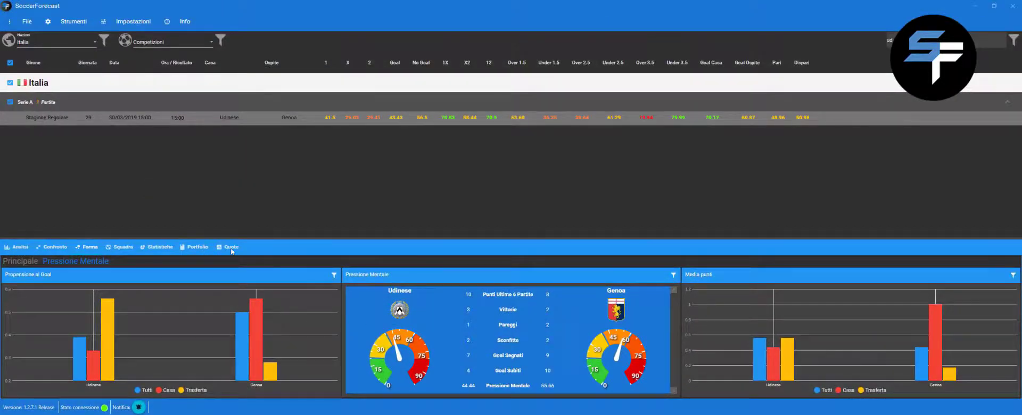
left_click(230, 249)
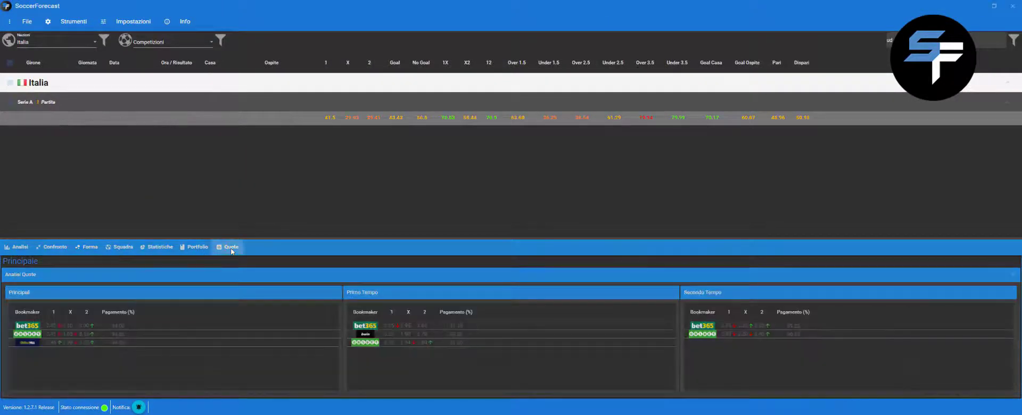